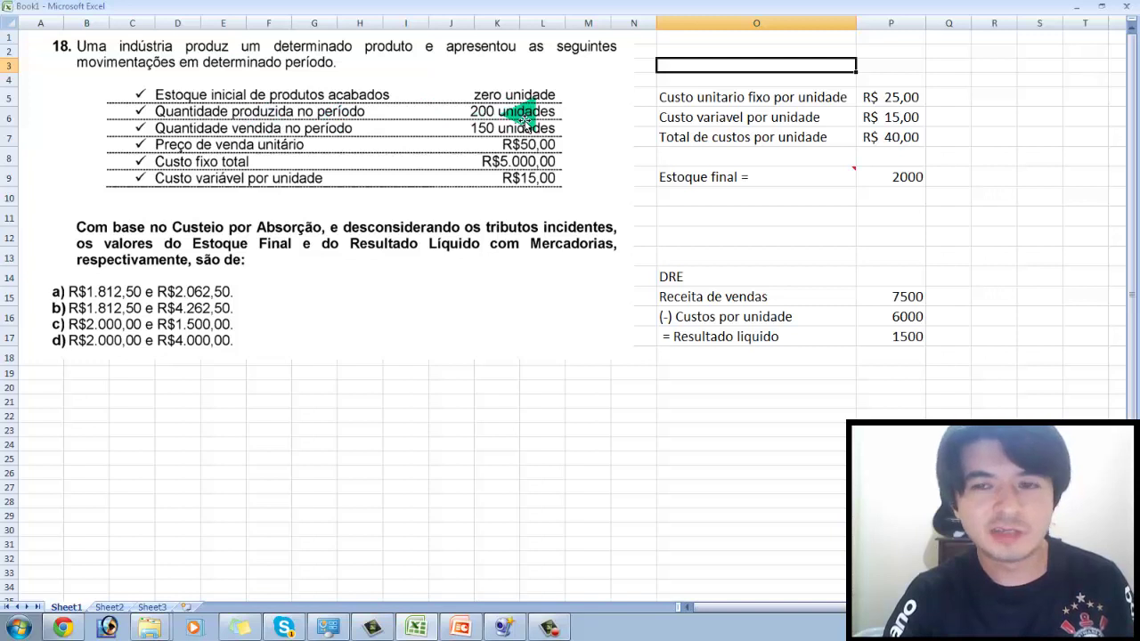
Examine the formulas behind the fixed cost per unit in P5 and the total cost per unit in P7
double_click(891, 97)
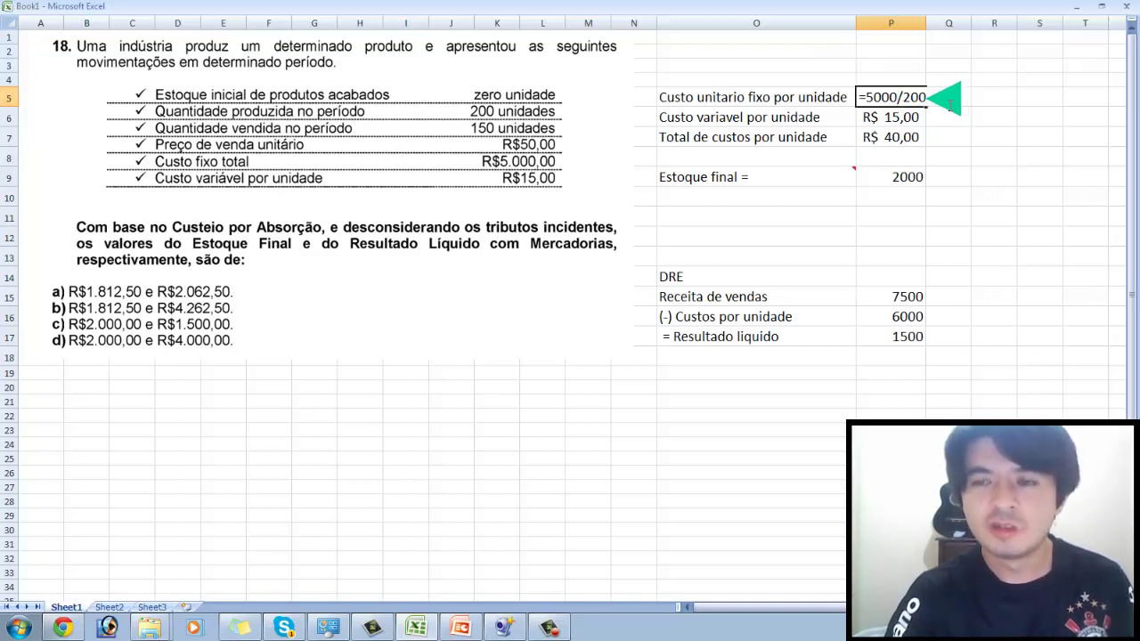
click(882, 64)
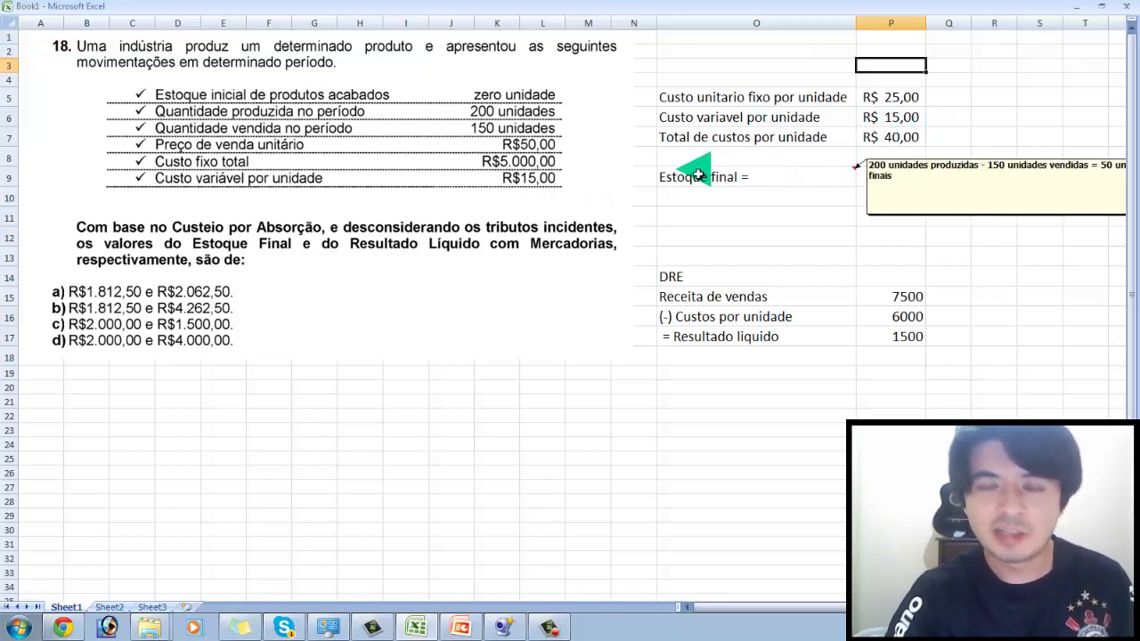
double_click(910, 136)
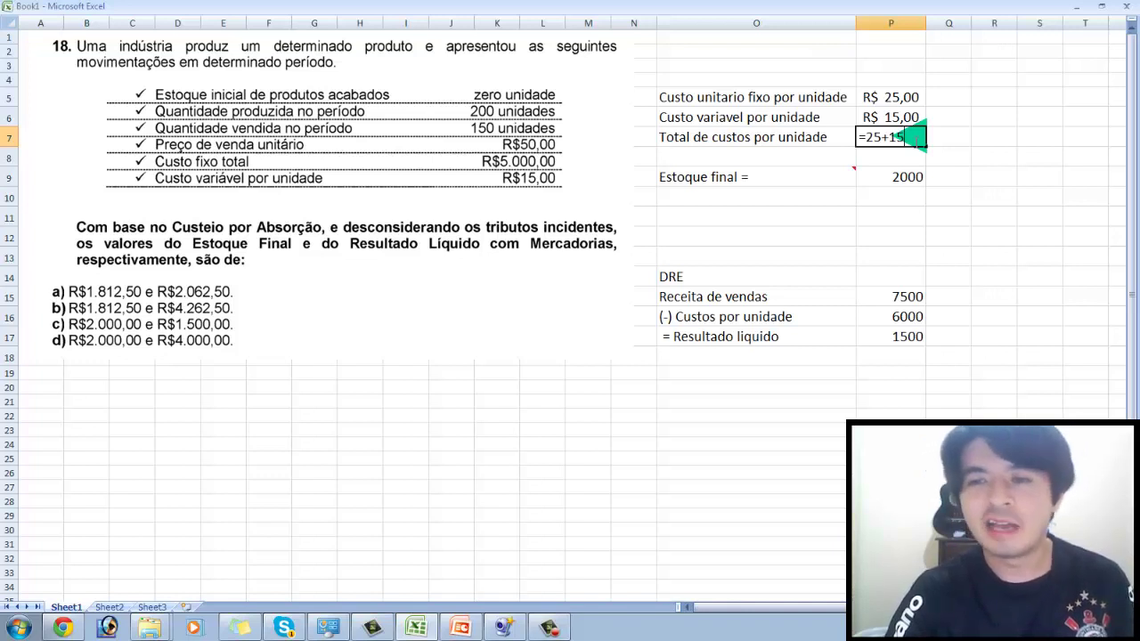
click(972, 143)
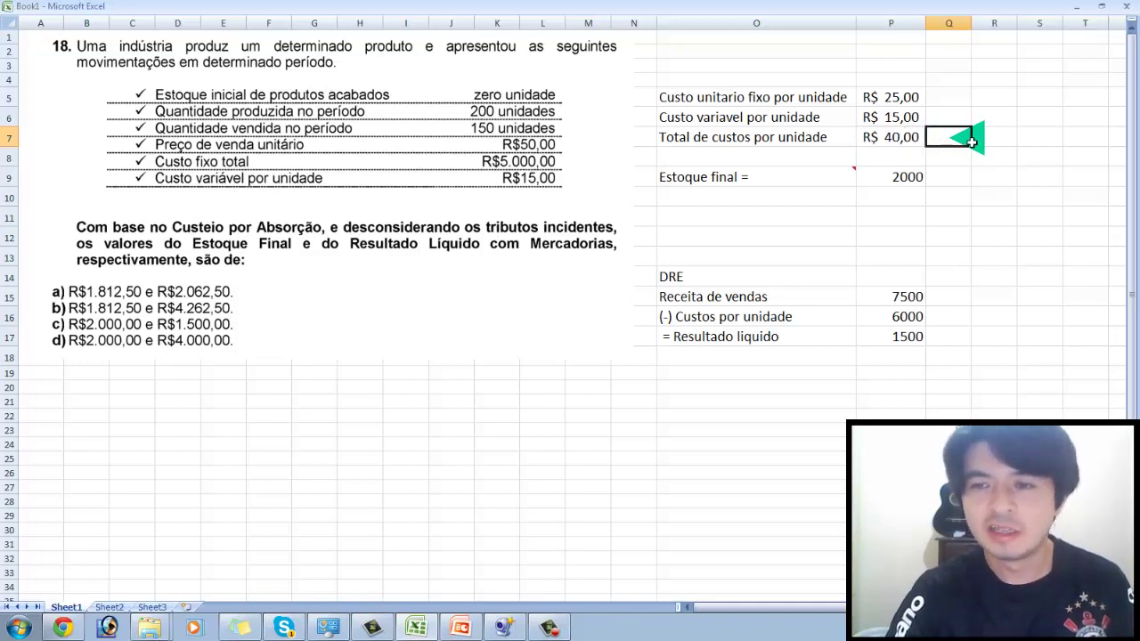
double_click(891, 140)
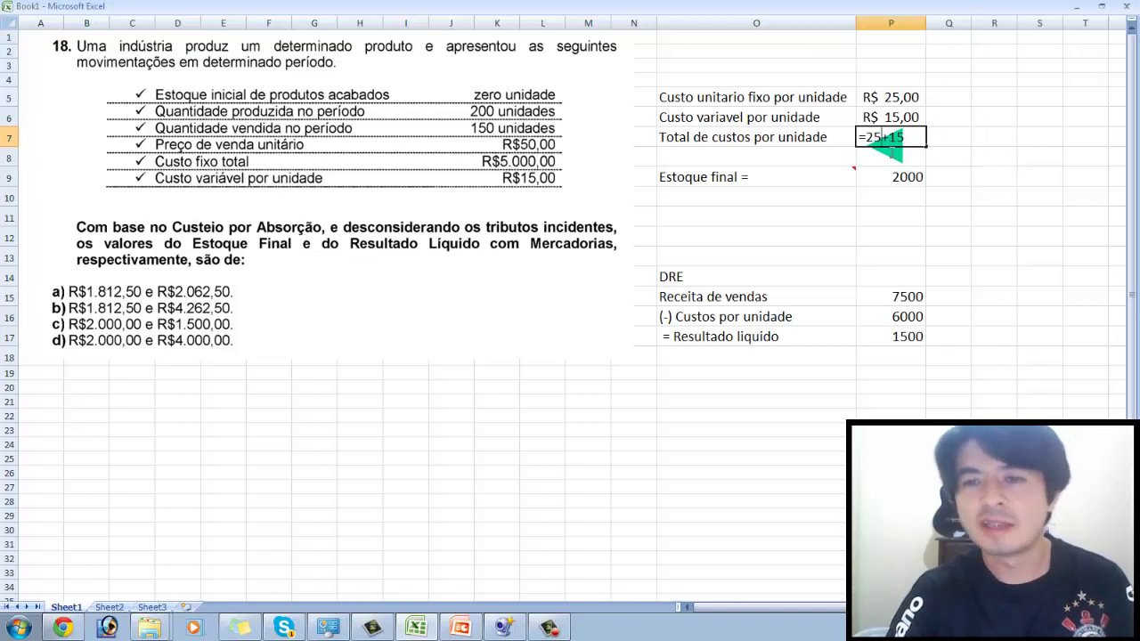
click(958, 143)
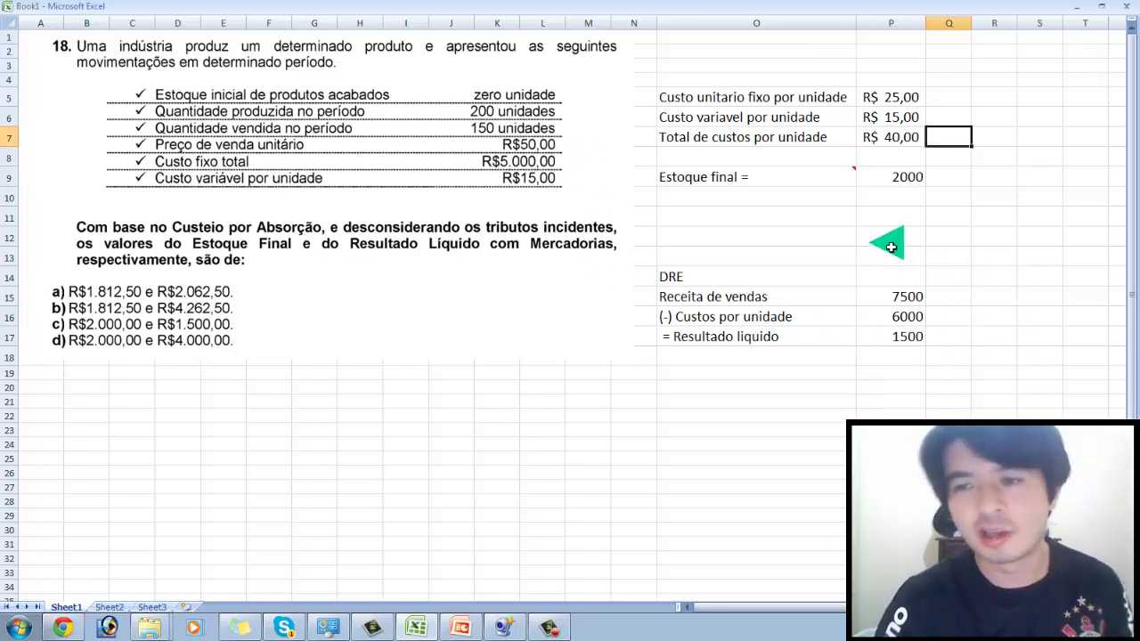
Inspect the Estoque final formula in P9, leaving the cell without keeping any edit
click(896, 186)
text(=50*40)
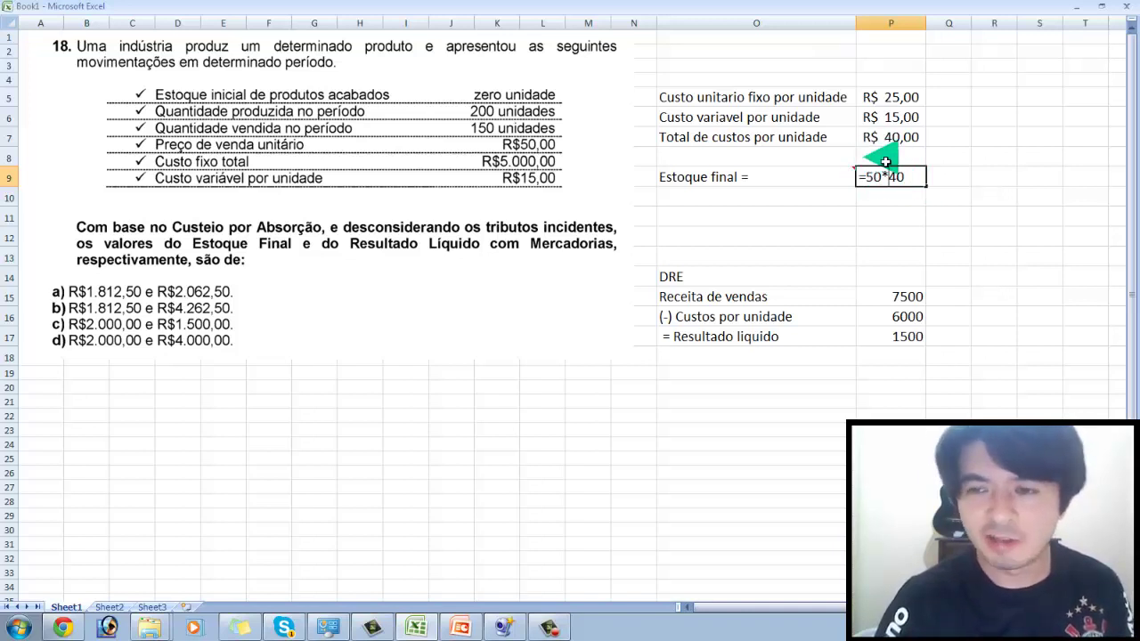
click(891, 212)
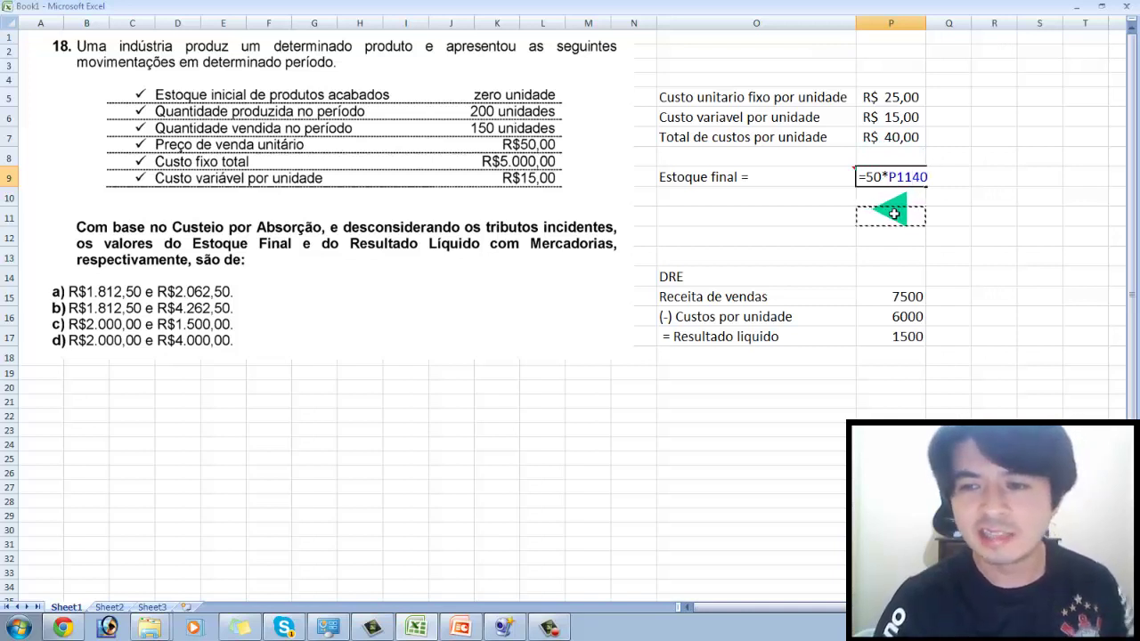
key(Escape)
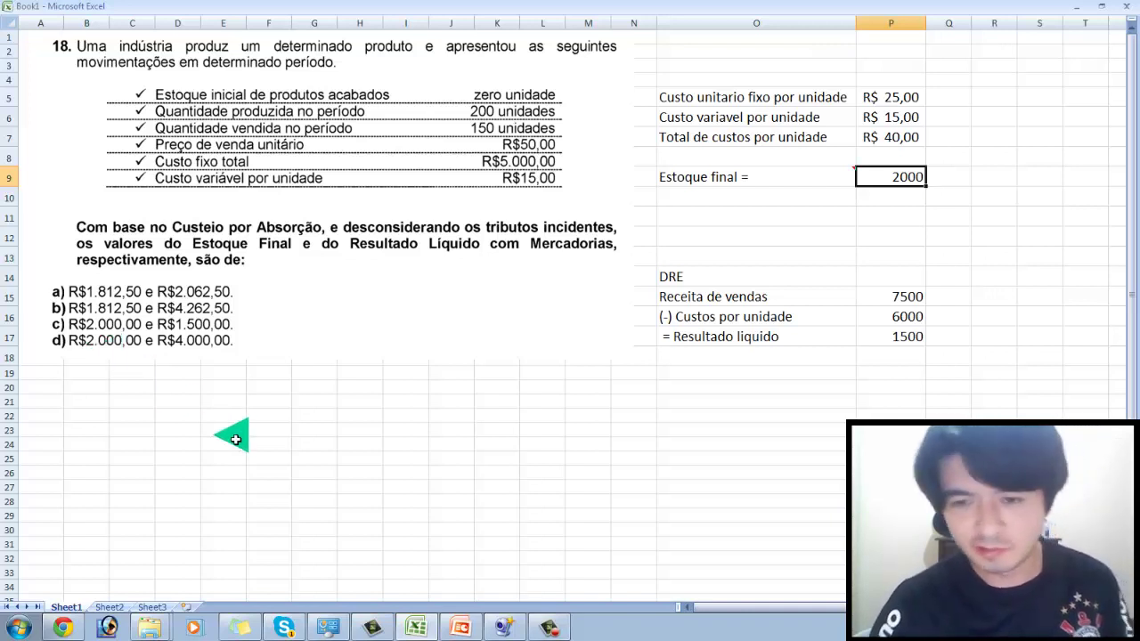
Inspect the formula behind Receita de vendas in P15 of the DRE
double_click(894, 299)
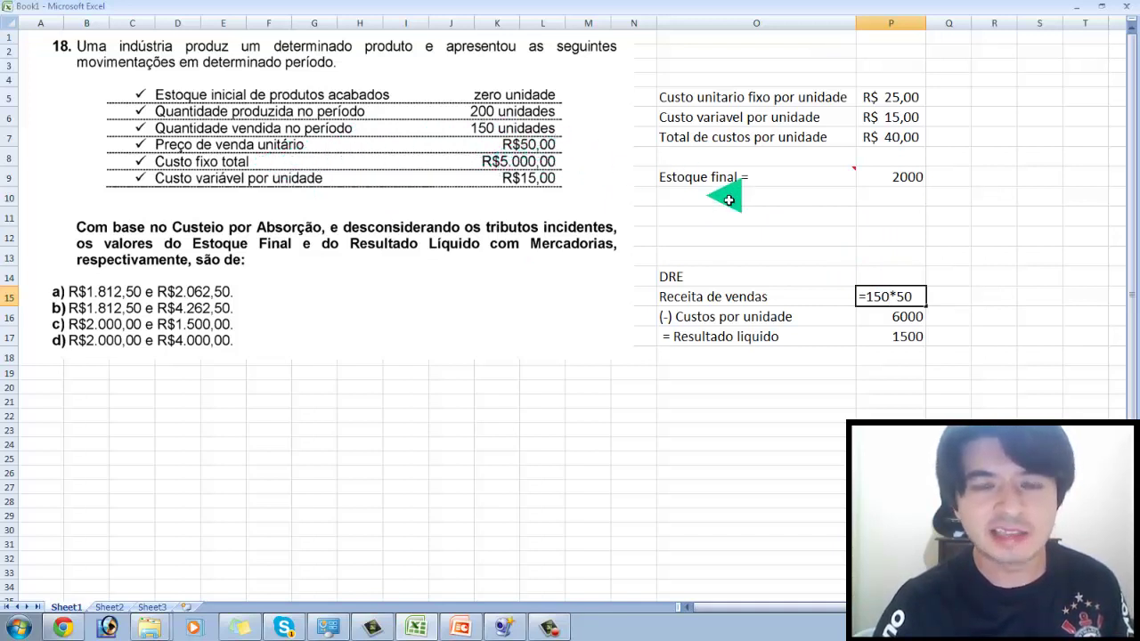
click(950, 306)
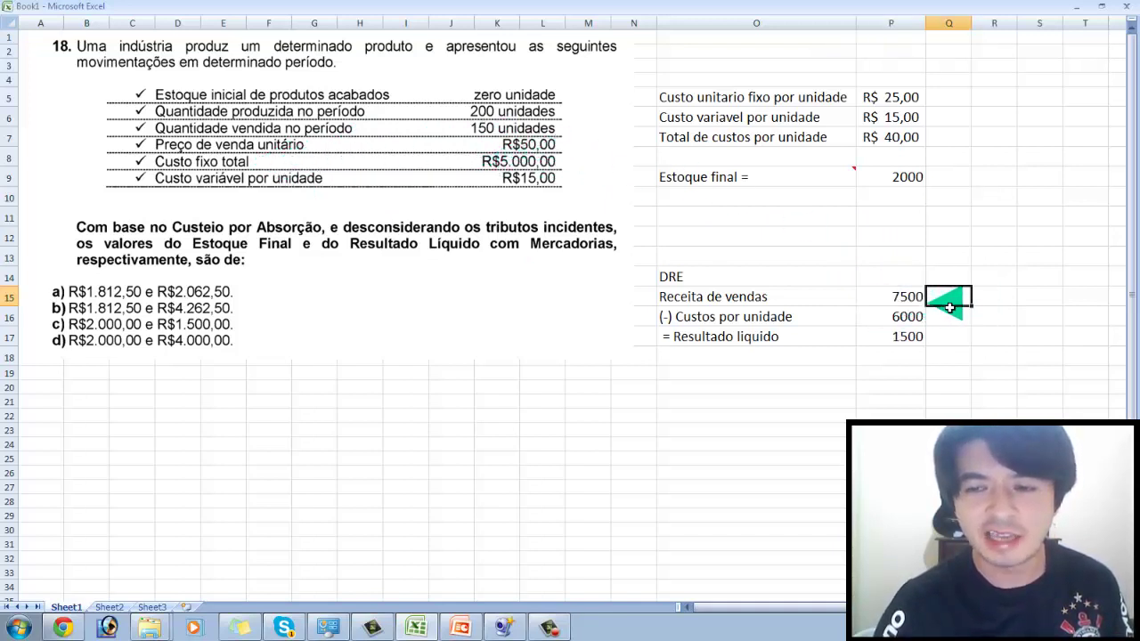
click(913, 300)
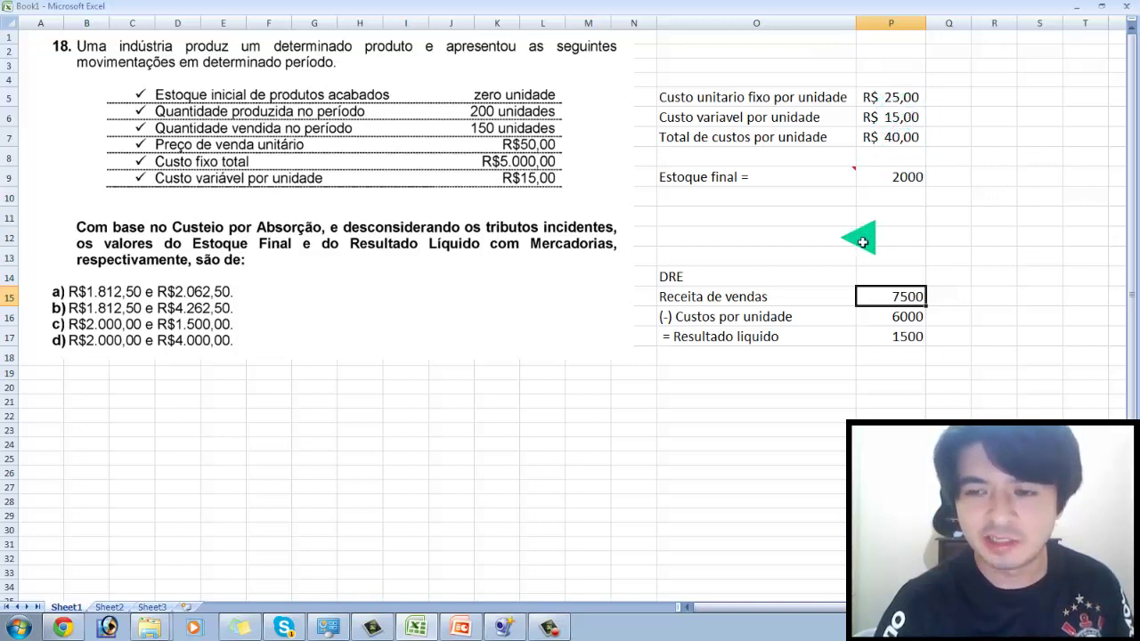
Change the DRE cost label in O16 to "(-) Custos totais"
click(793, 319)
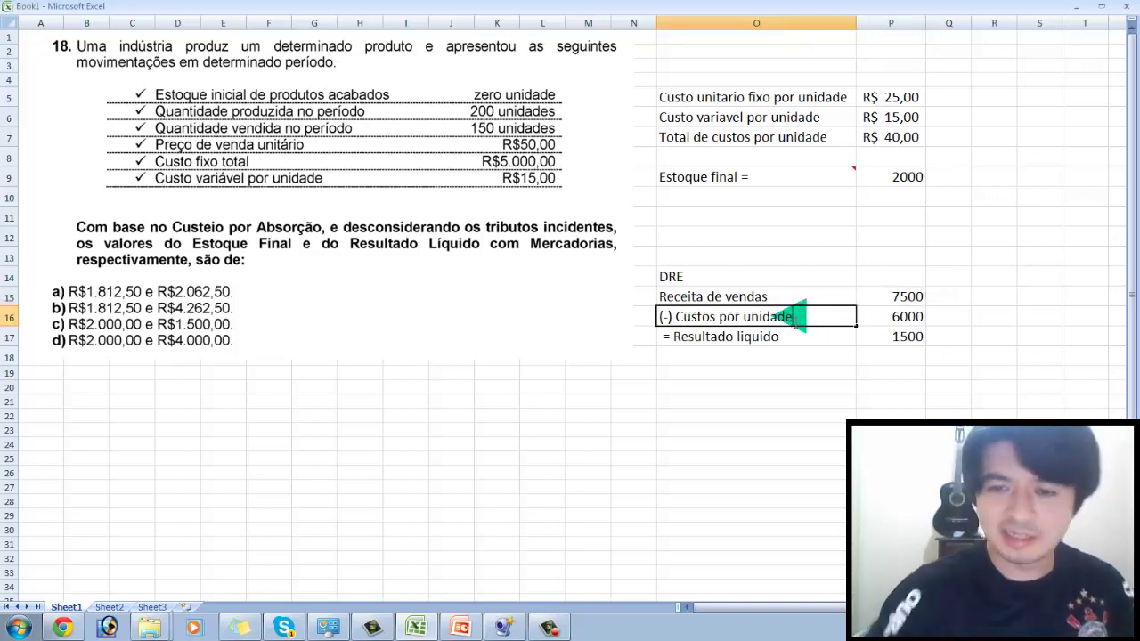
key(BackSpace)
key(BackSpace)
key(BackSpace)
key(BackSpace)
key(BackSpace)
key(BackSpace)
key(BackSpace)
key(BackSpace)
key(BackSpace)
key(BackSpace)
key(BackSpace)
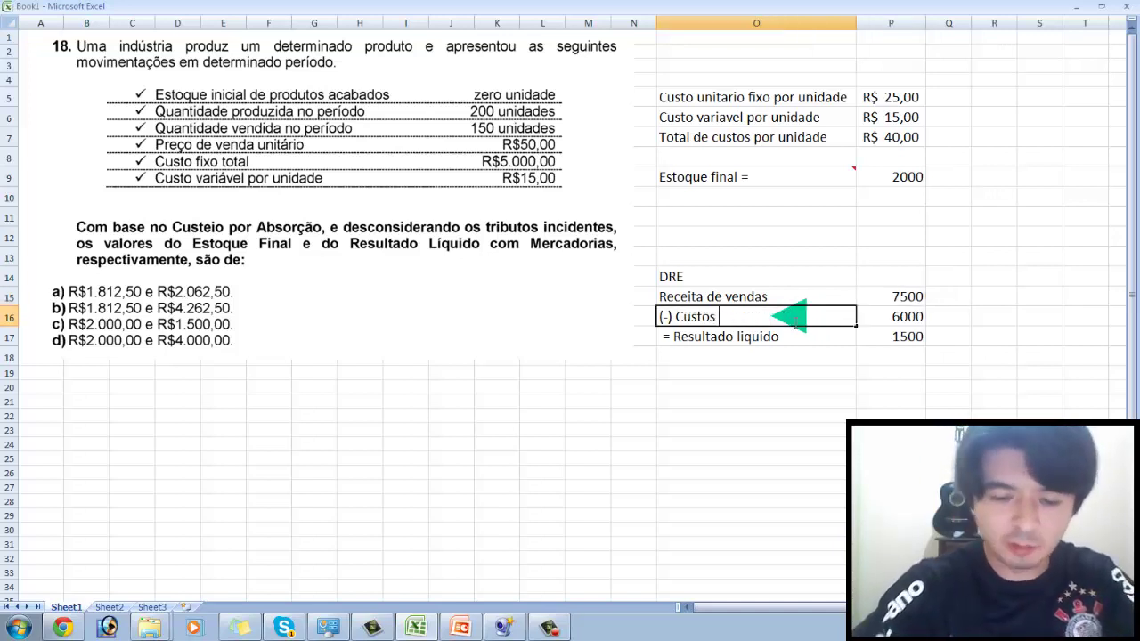
text(totais)
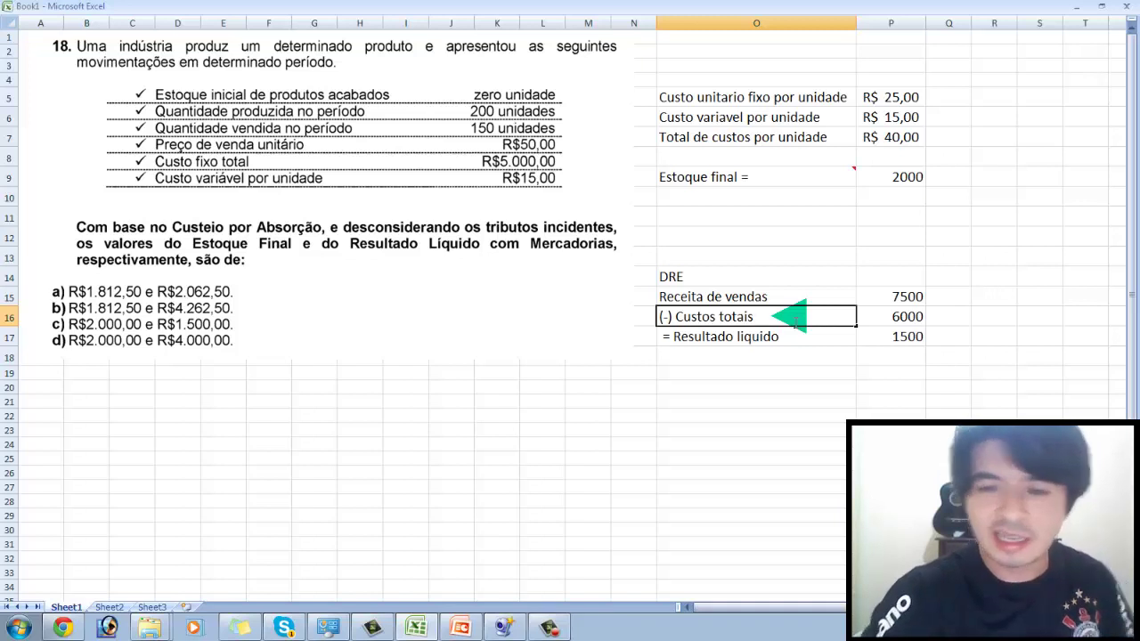
key(Return)
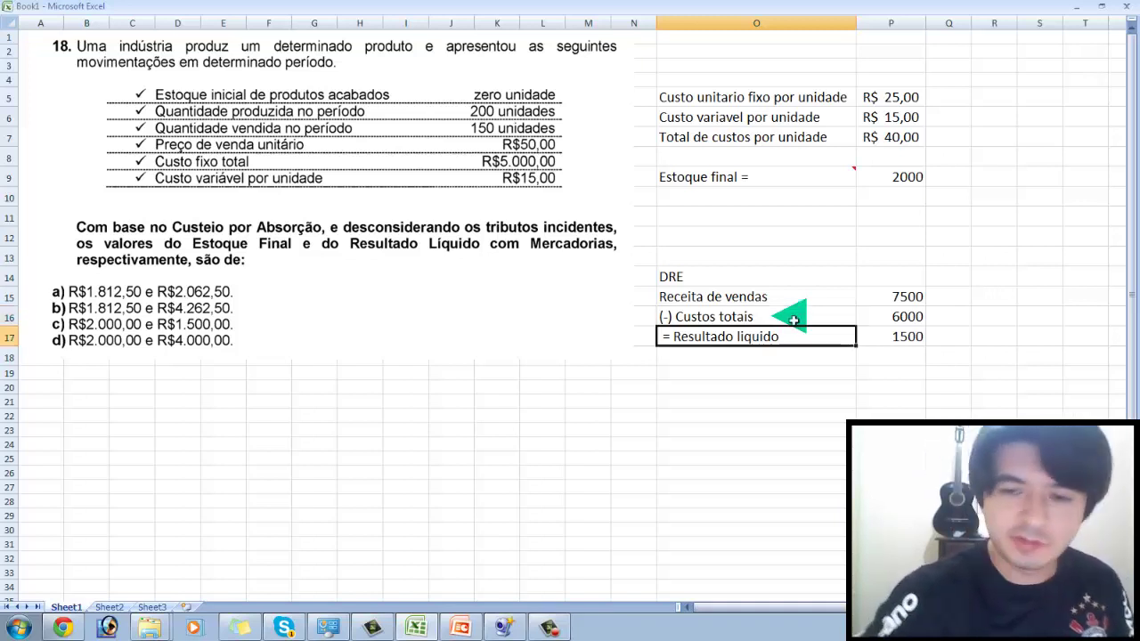
Examine the formulas behind Custos totais in P16 and Resultado liquido in P17
double_click(874, 317)
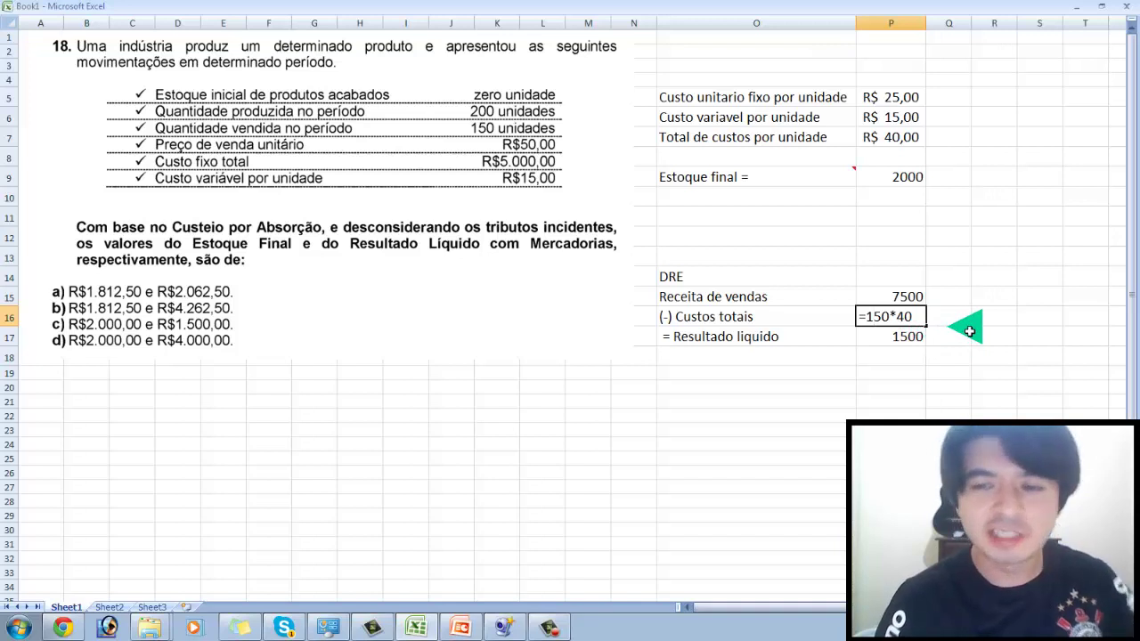
key(ctrl+Return)
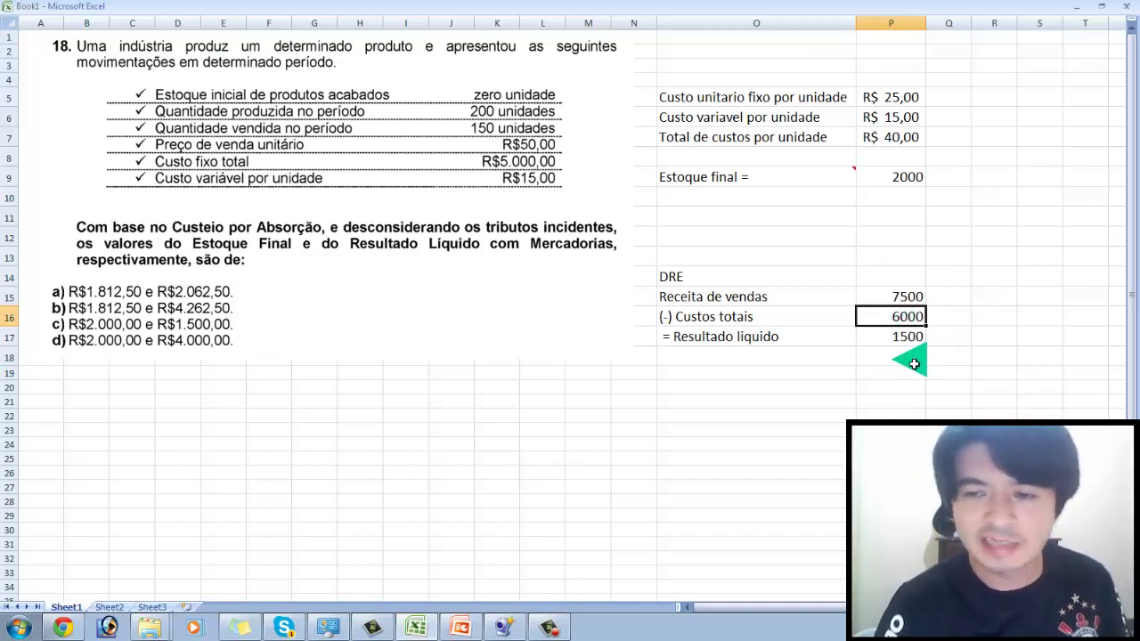
double_click(897, 339)
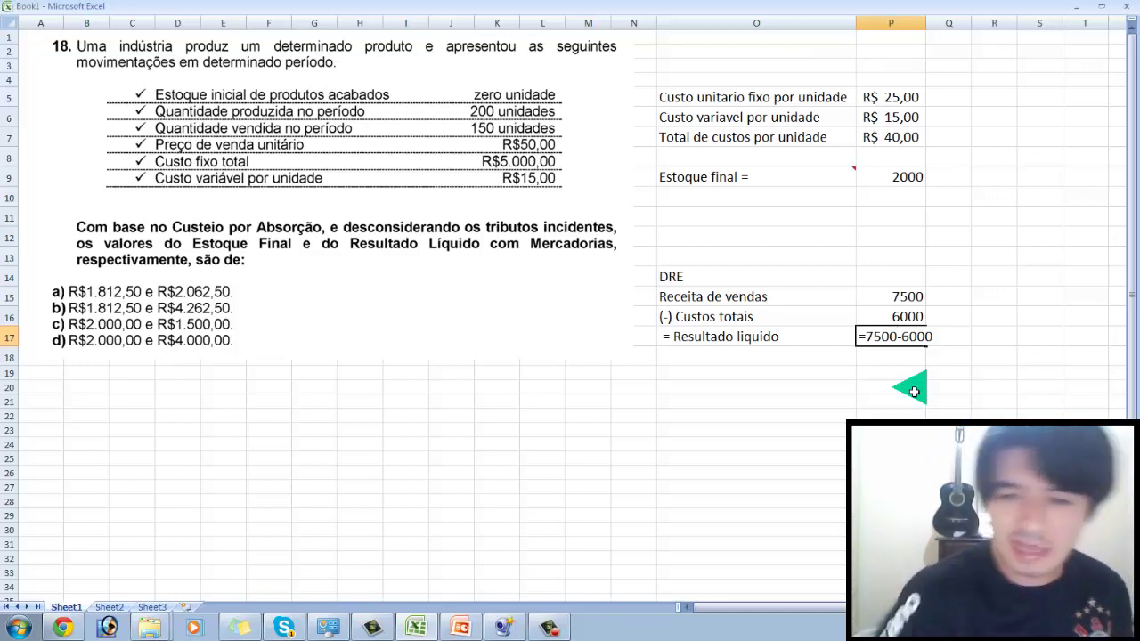
key(ctrl+Return)
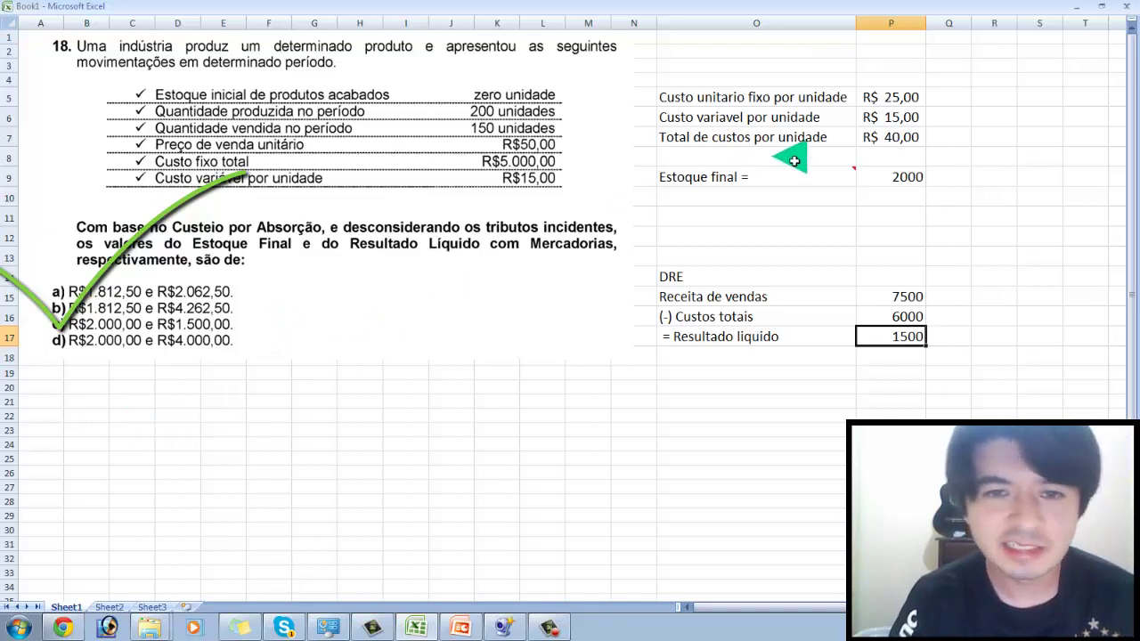
Review the formulas for the fixed cost per unit in P5 and Estoque final in P9 once more
double_click(896, 101)
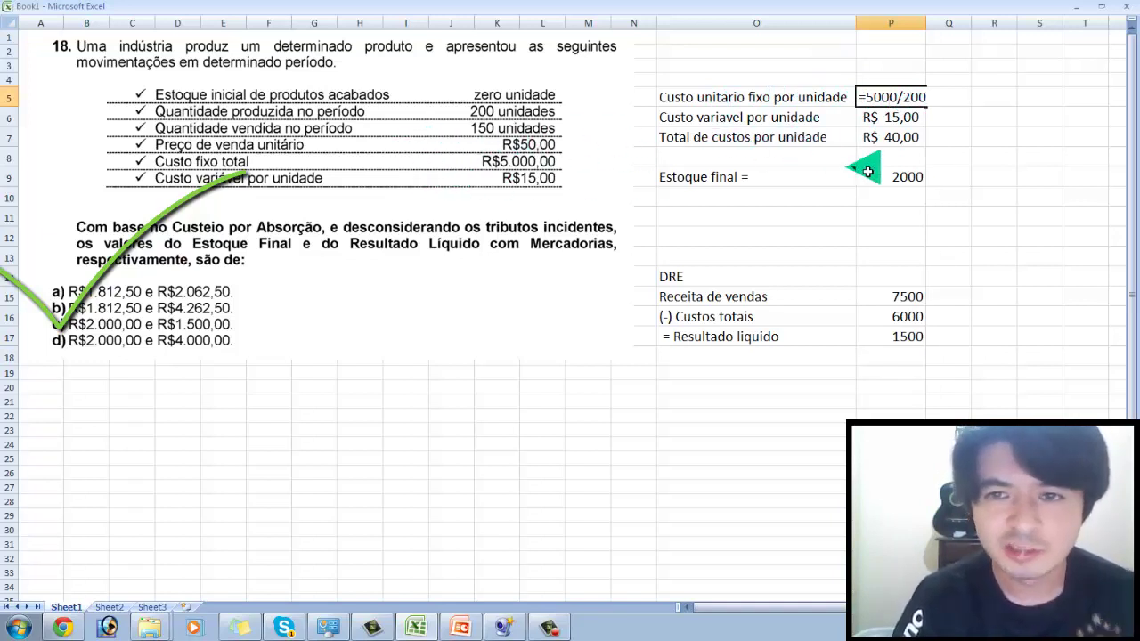
key(Escape)
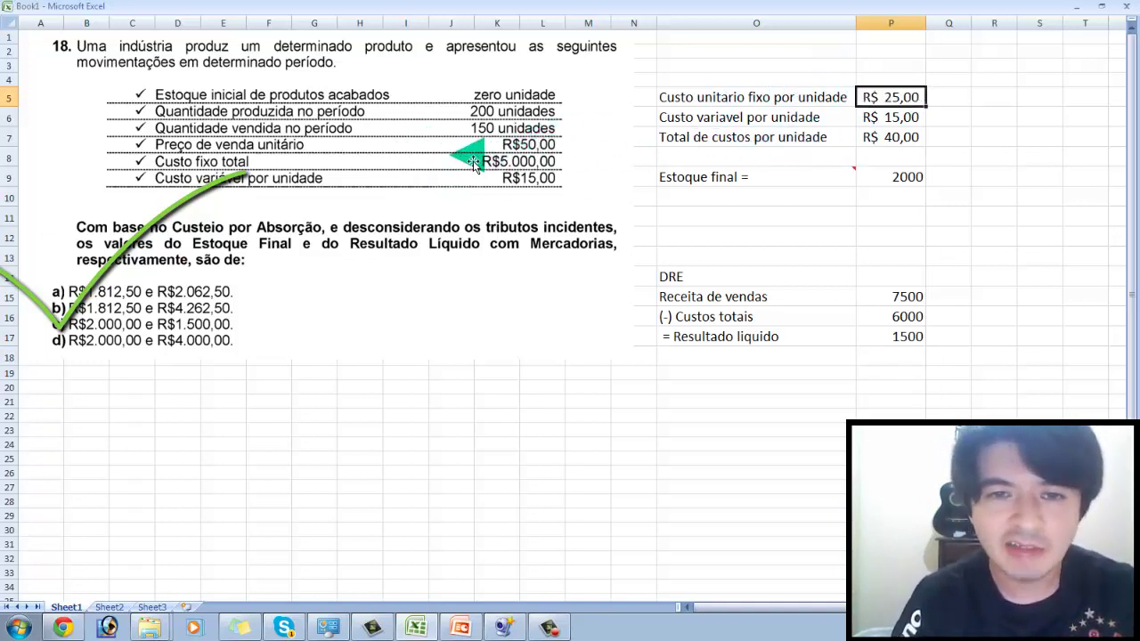
click(902, 181)
text(=50*40)
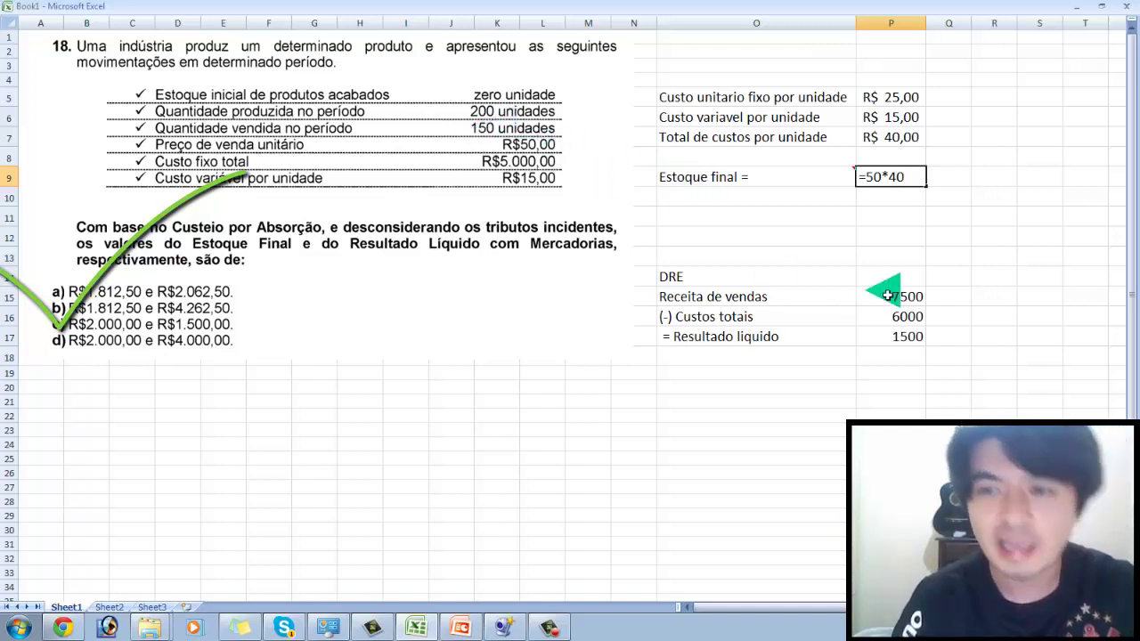
key(ctrl+Return)
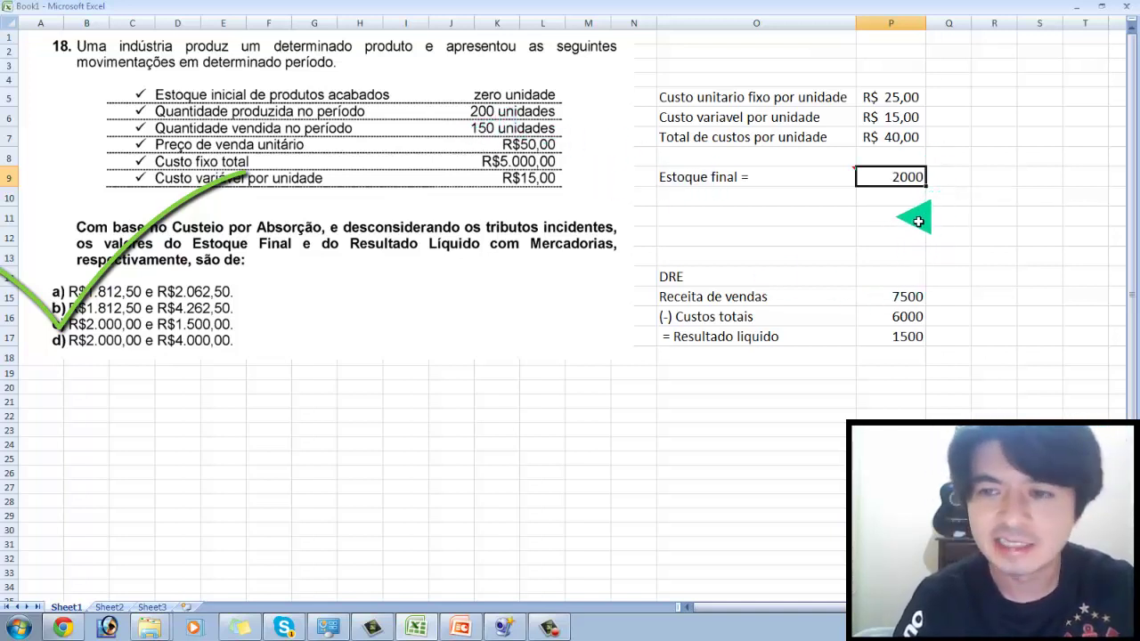
double_click(904, 178)
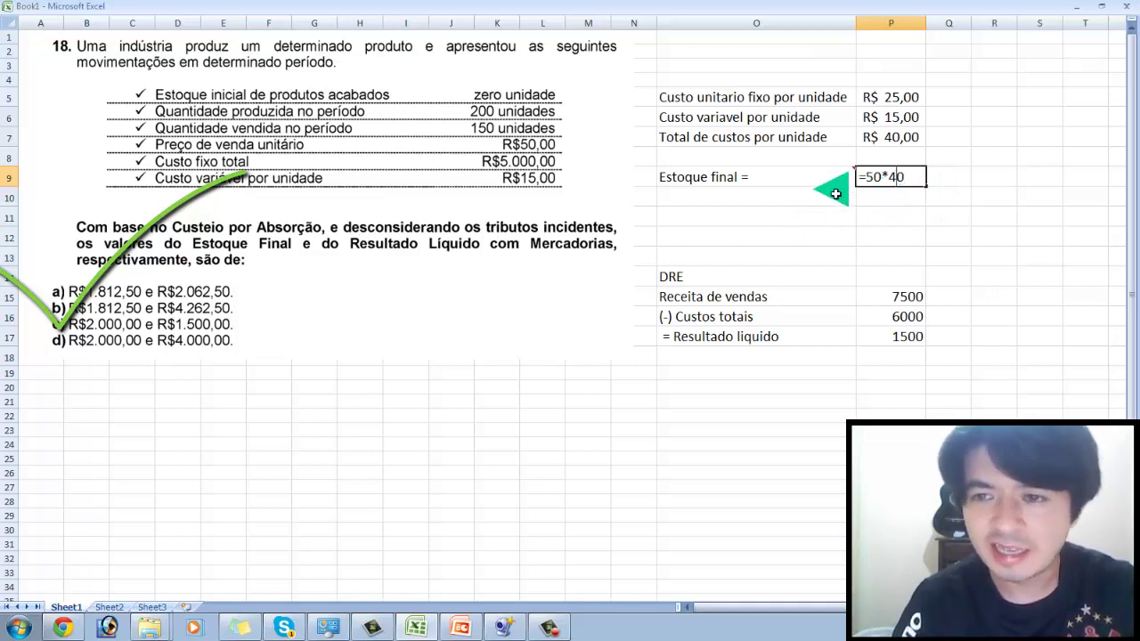
click(890, 216)
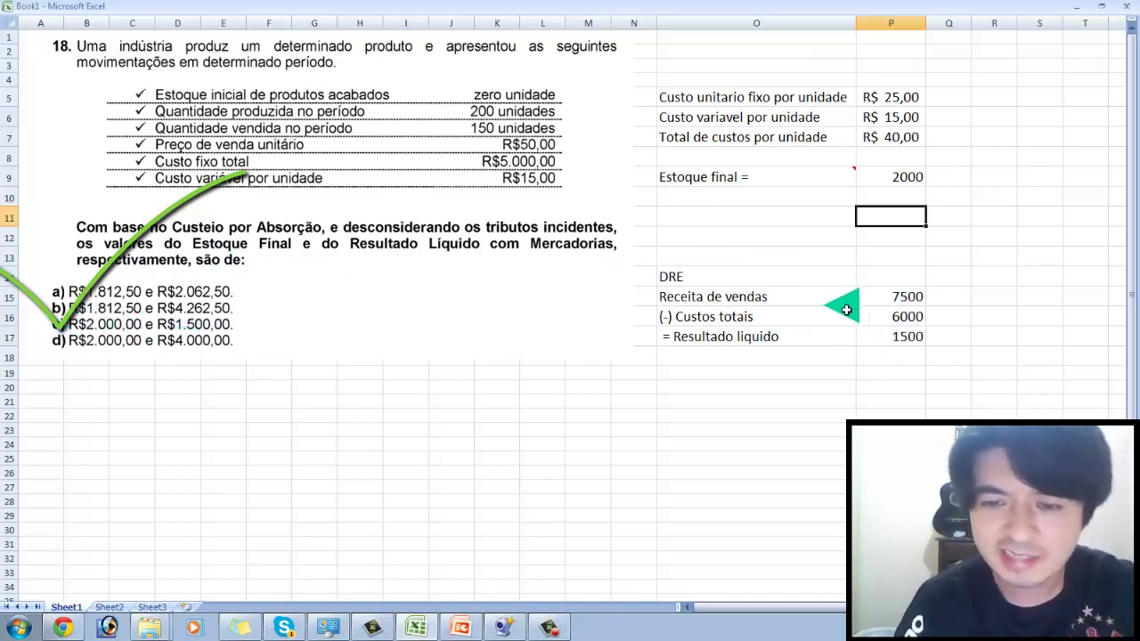
Review the DRE formulas for Receita de vendas in P15 and Custos totais in P16 again
double_click(873, 297)
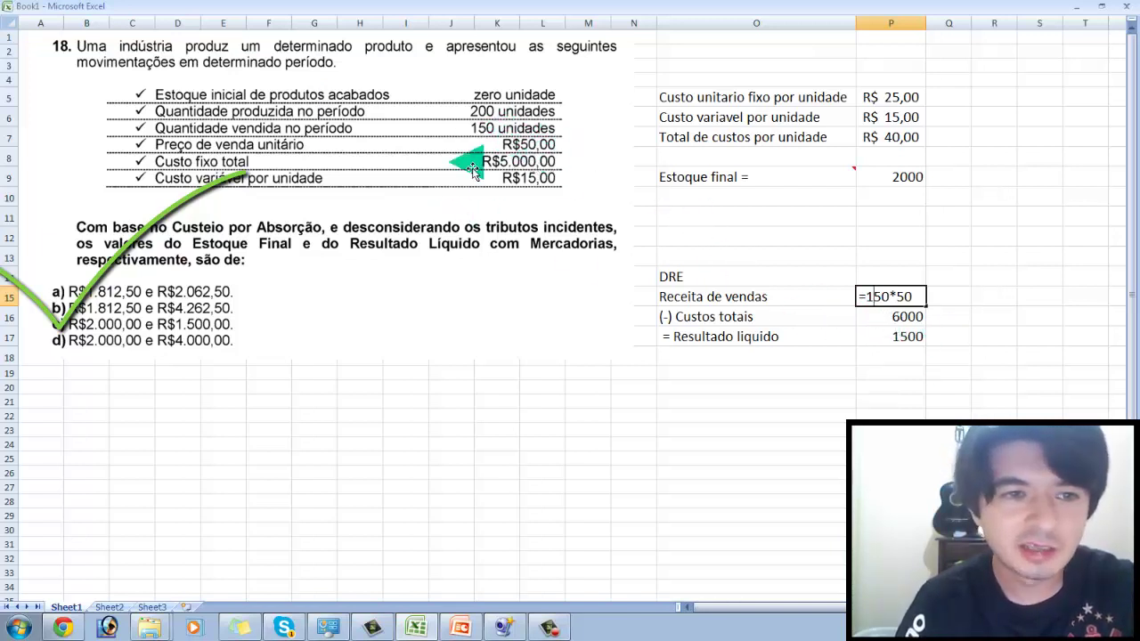
key(ctrl+Return)
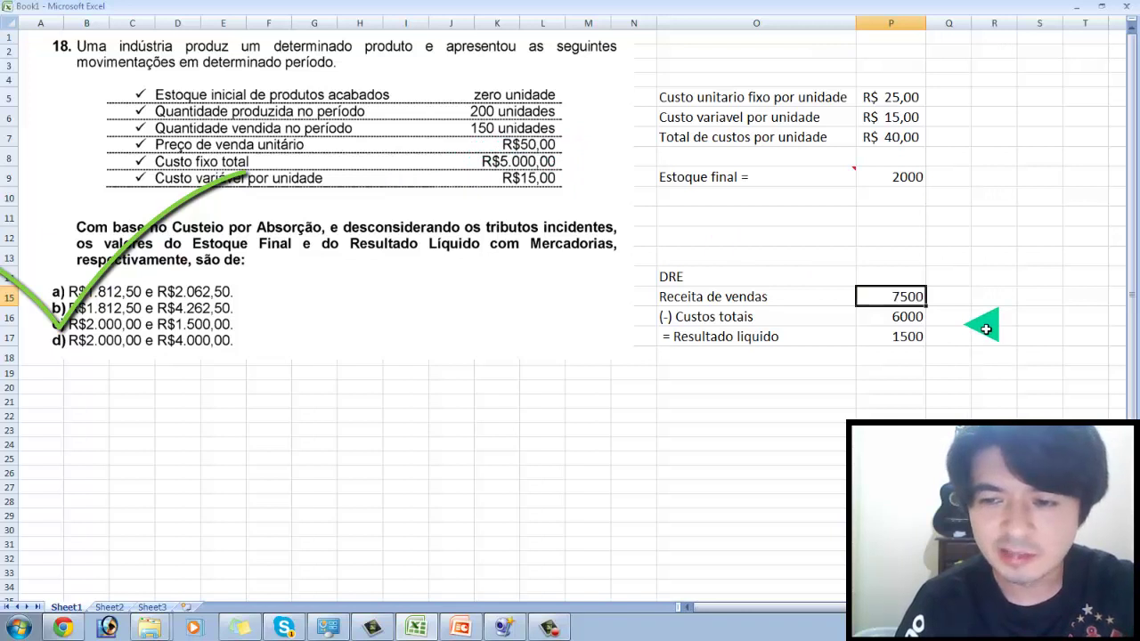
double_click(894, 318)
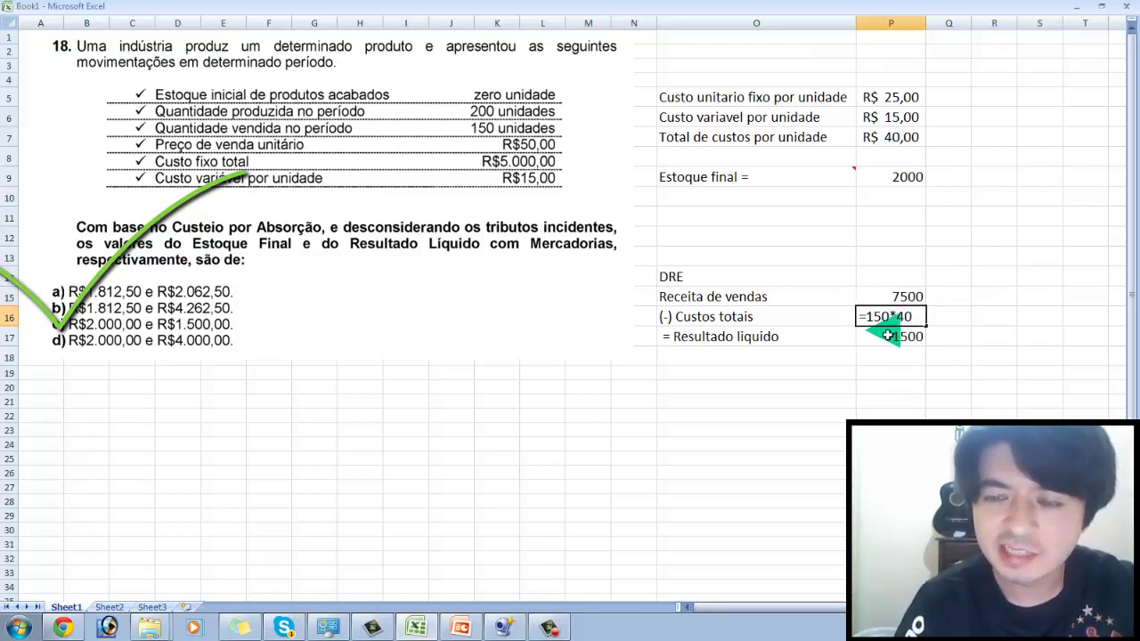
key(ctrl+Return)
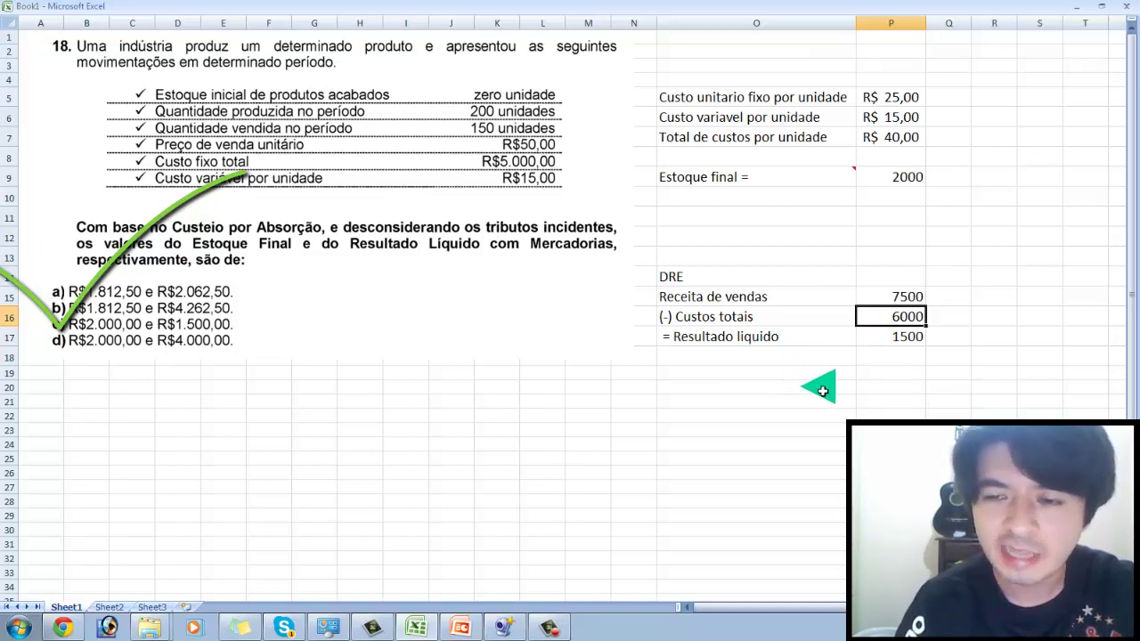
click(889, 357)
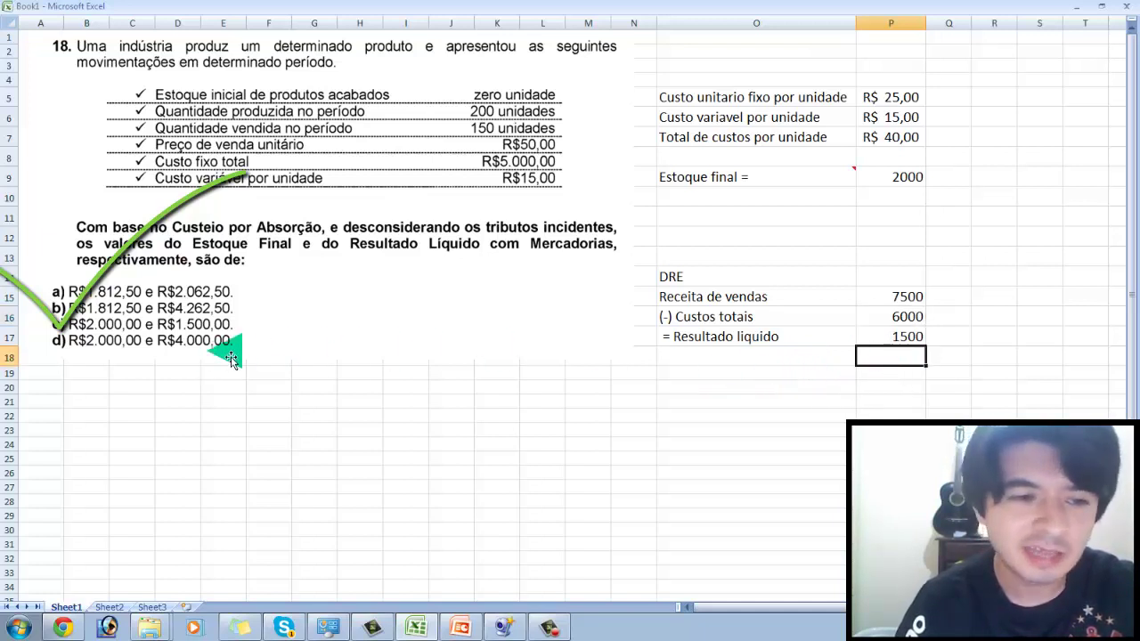